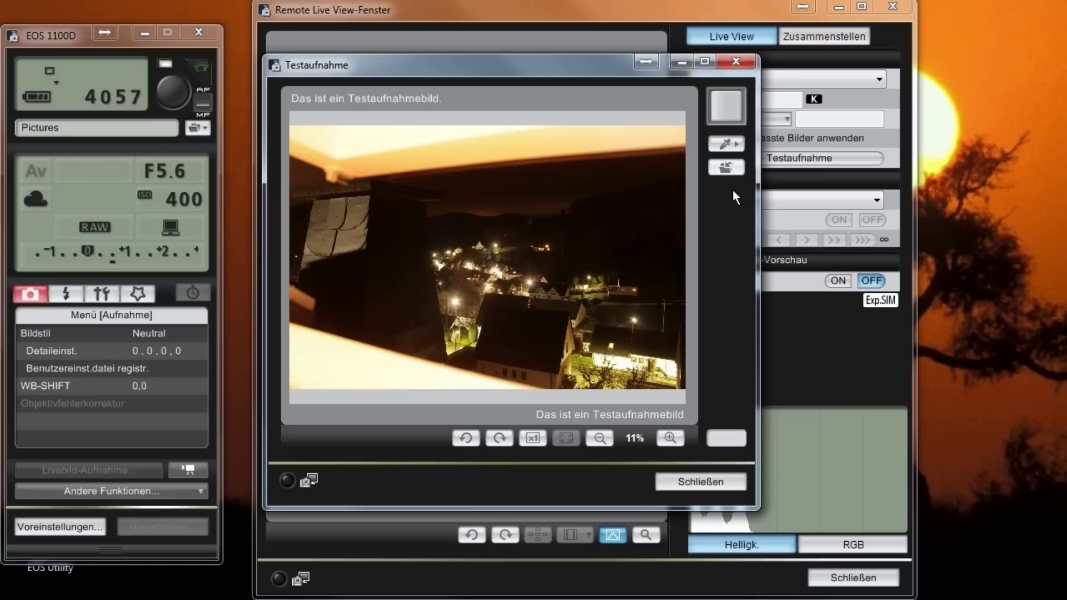
# Save the test shot to the Desktop as IMG_0035 and close the test shot window
pyautogui.click(726, 168)
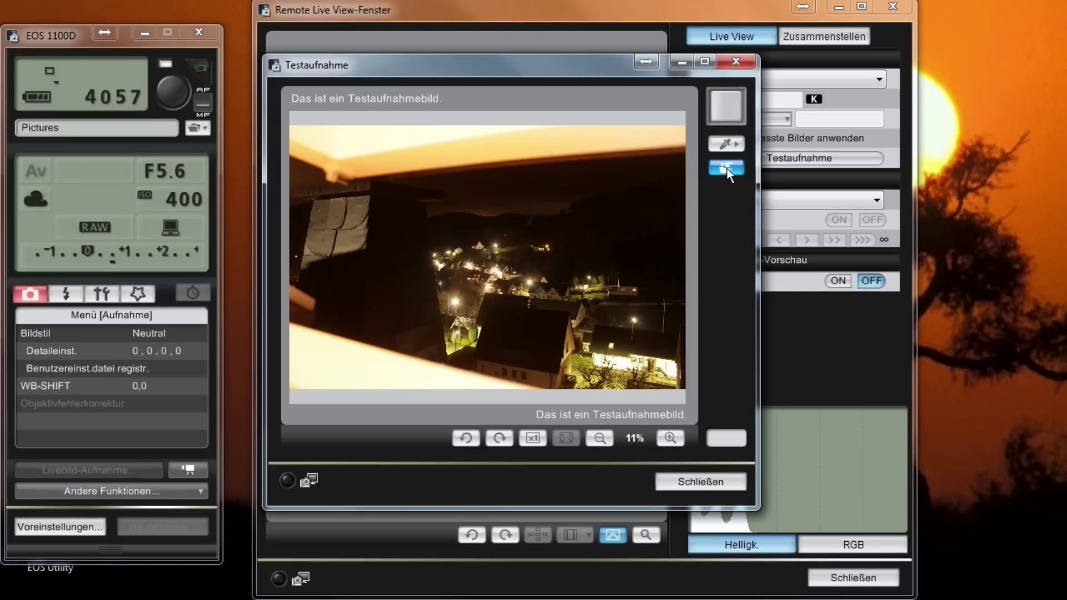
pyautogui.click(727, 168)
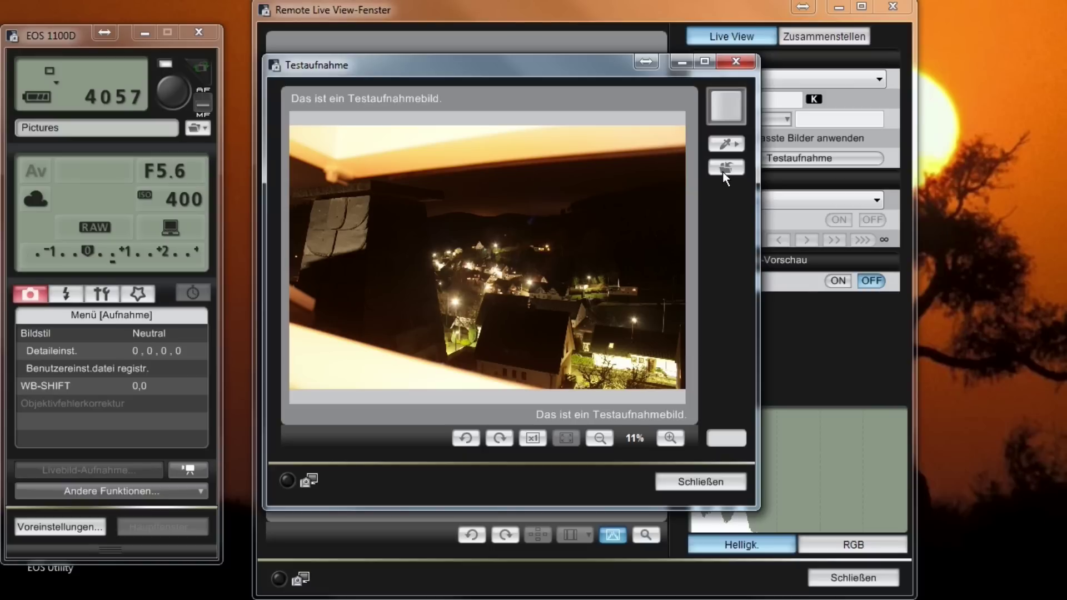
pyautogui.click(723, 172)
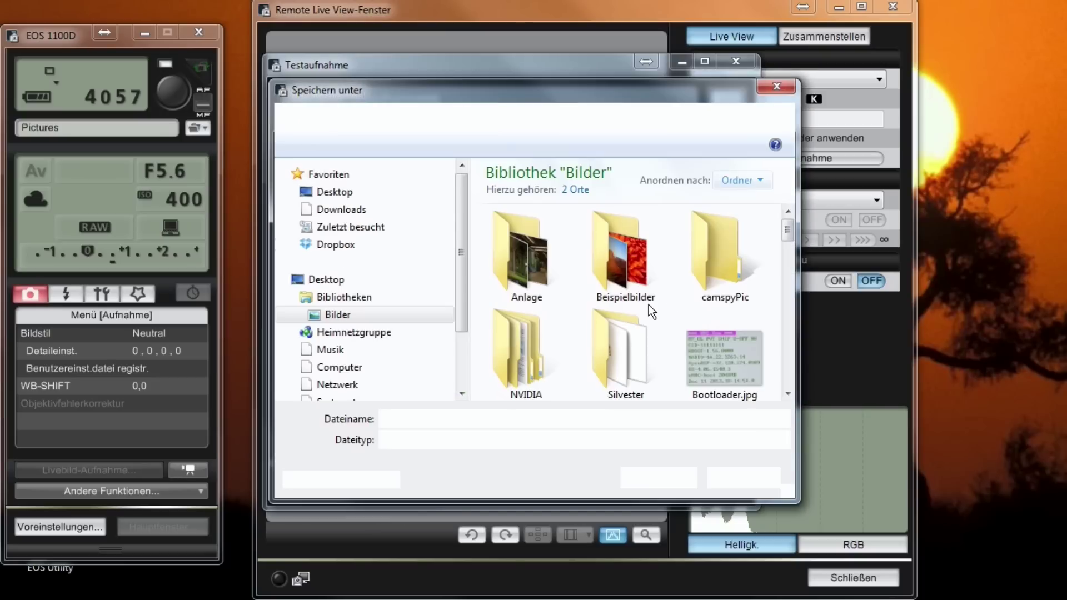
pyautogui.click(328, 195)
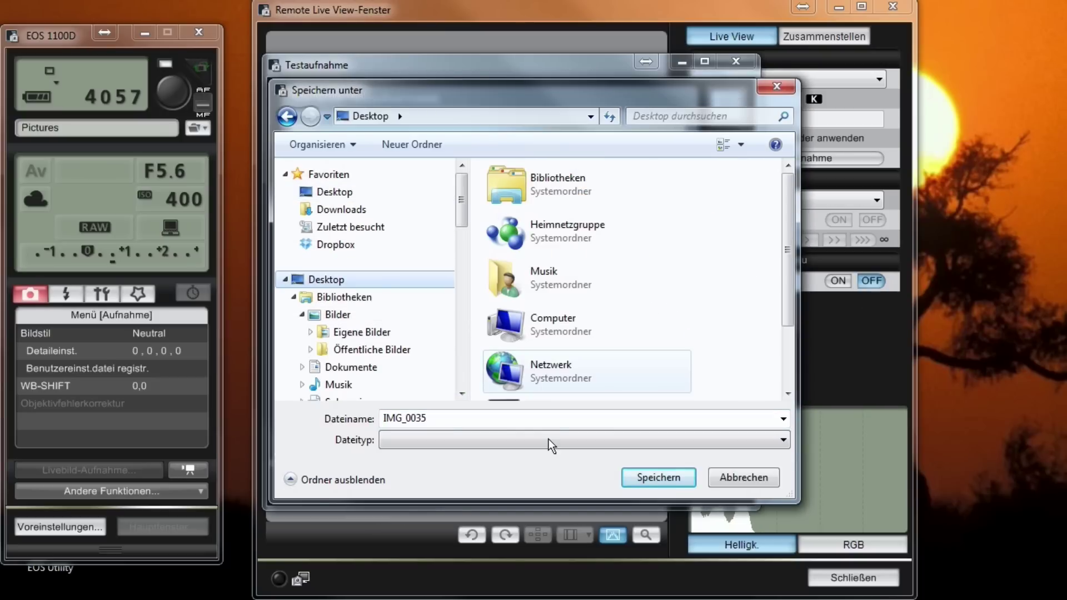
pyautogui.click(643, 477)
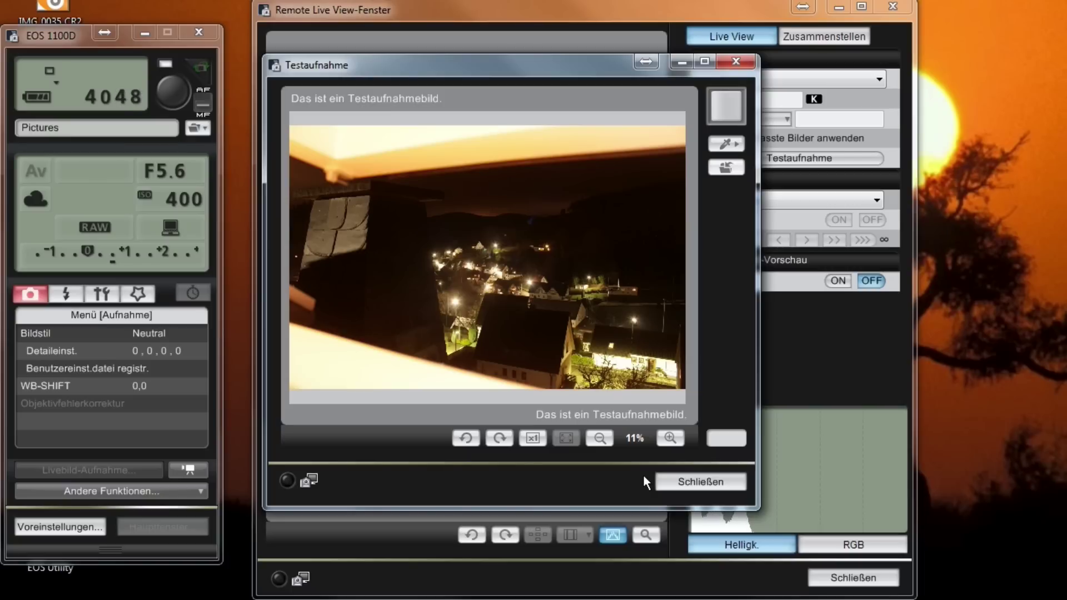
pyautogui.click(678, 488)
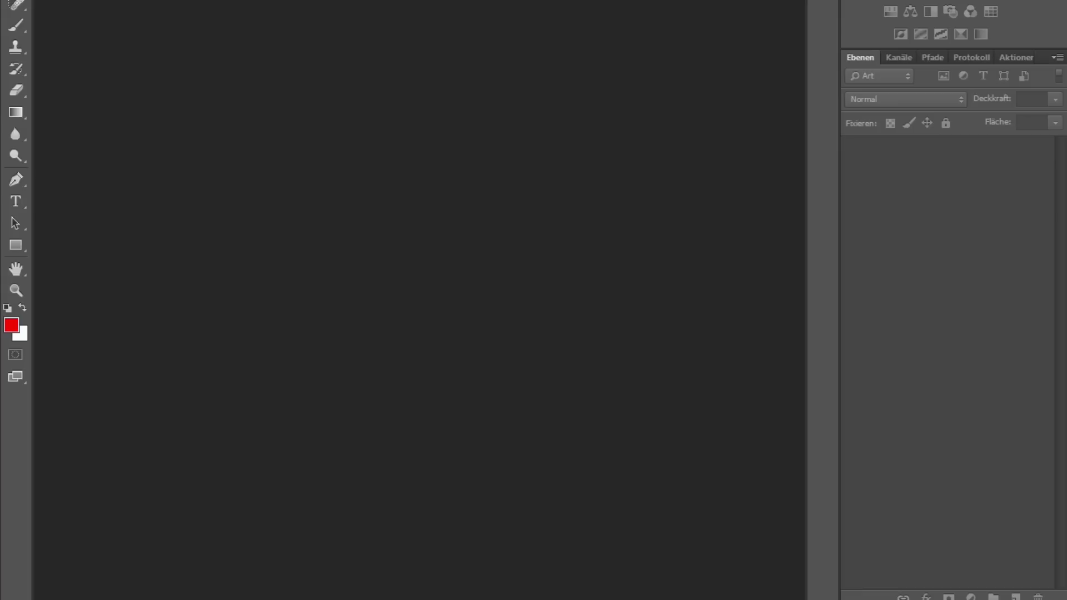
# Switch to Photoshop and open the raw file IMG_0035.CR2 from the Desktop
pyautogui.hotkey('alt', 'd')
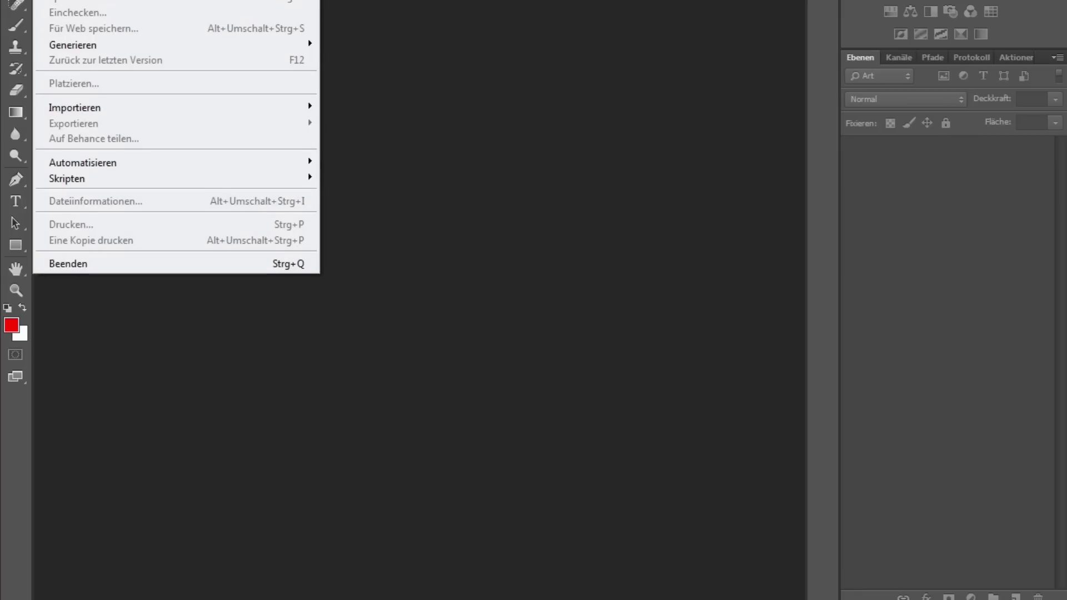
pyautogui.press('Escape')
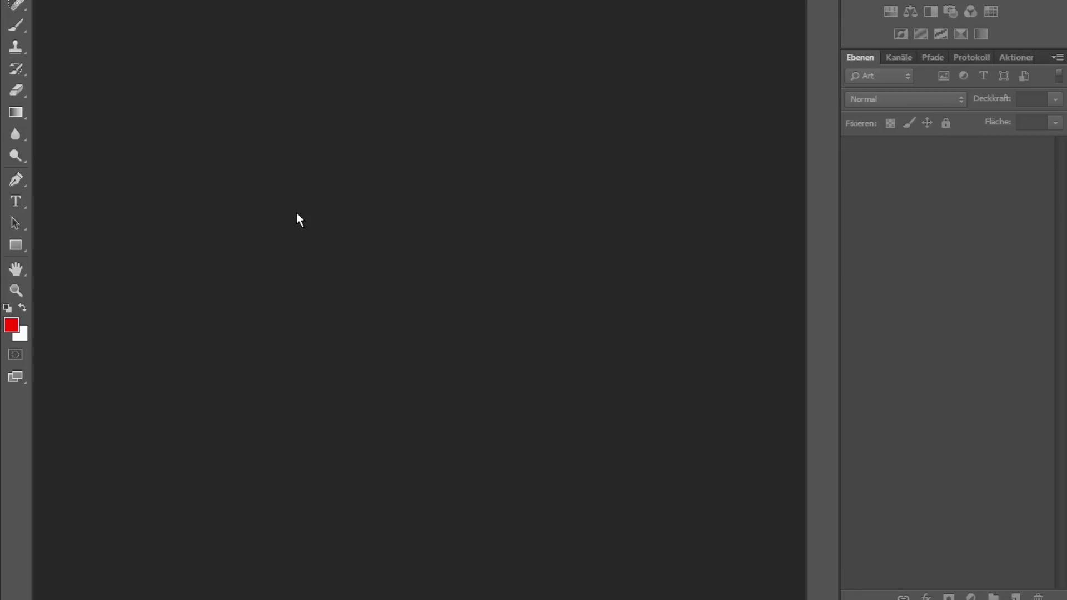
pyautogui.hotkey('ctrl', 'o')
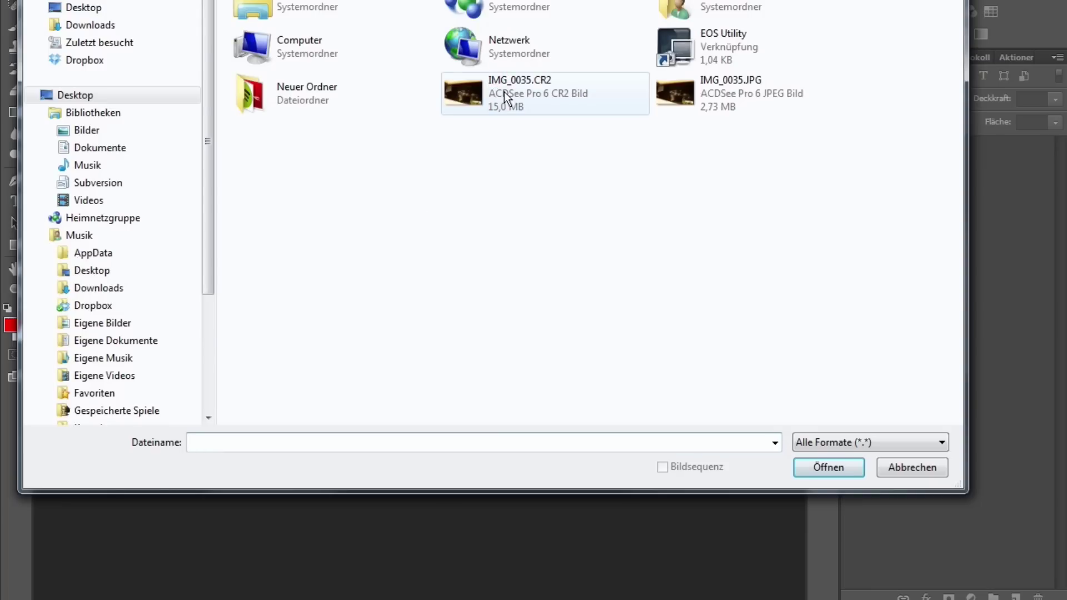
pyautogui.doubleClick(510, 101)
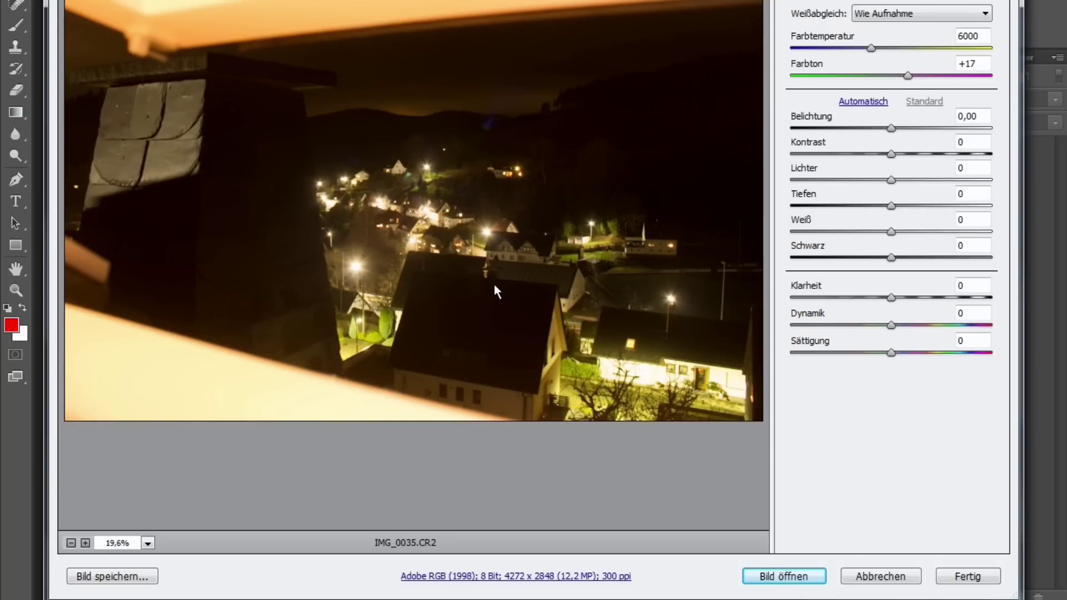
# Set Klarheit to +39 and Dynamik to +26 for the raw photo and open it as an image
pyautogui.click(934, 296)
pyautogui.click(919, 325)
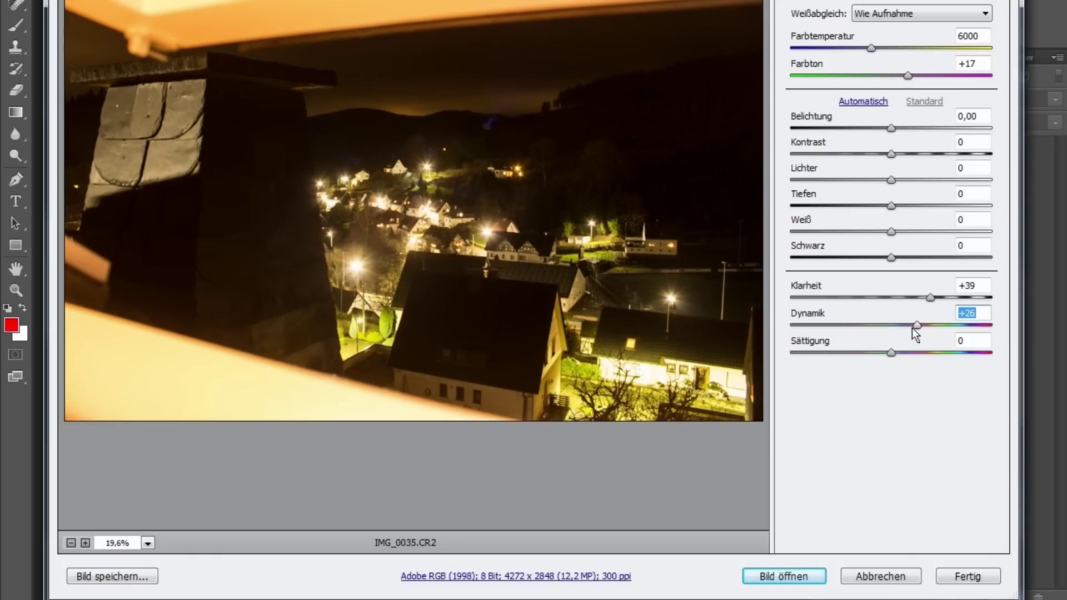
pyautogui.click(807, 578)
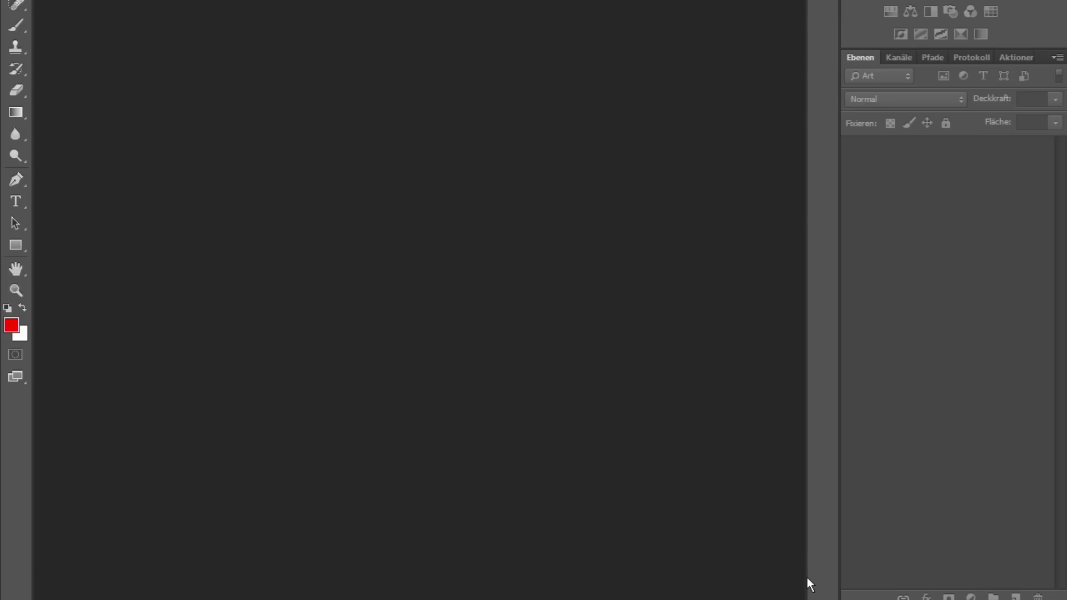
pyautogui.click(596, 192)
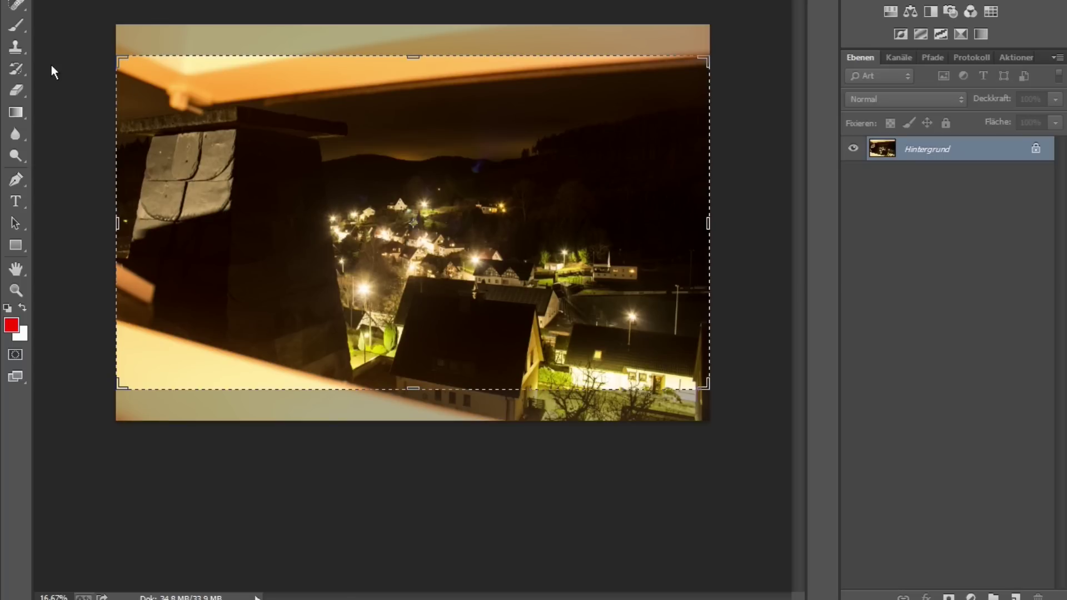
# Examine the image noise and detail of the lit village houses at 200% magnification
pyautogui.click(21, 295)
pyautogui.click(439, 273)
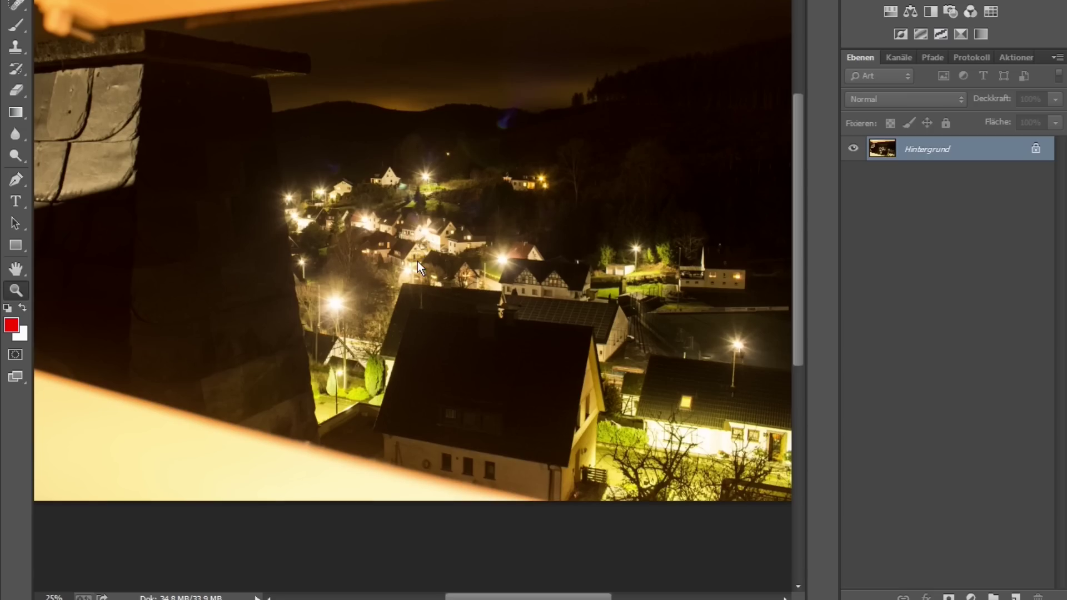
pyautogui.click(418, 262)
pyautogui.click(418, 261)
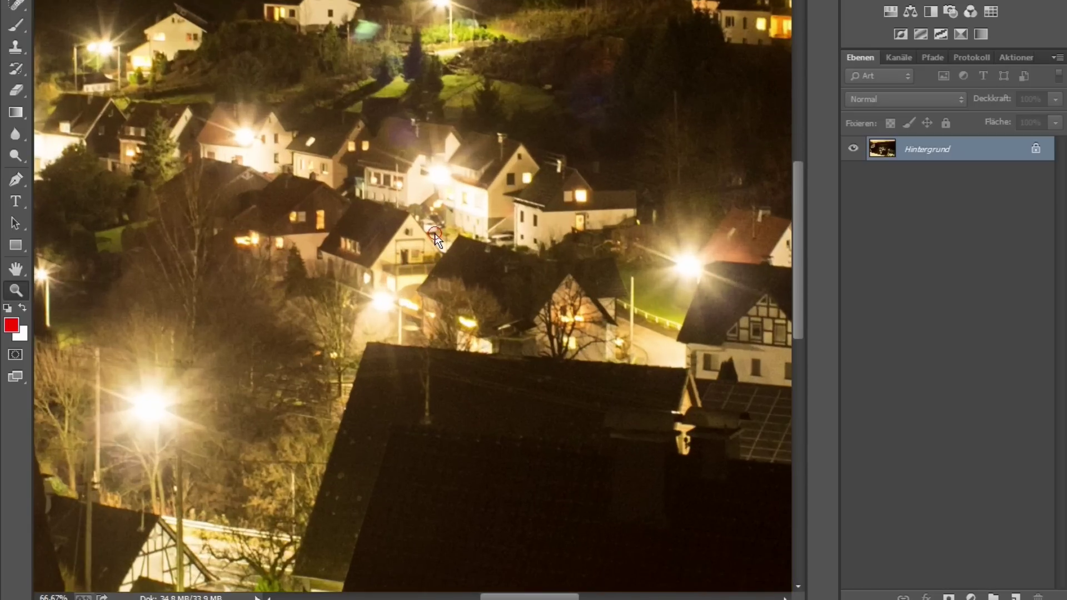
pyautogui.click(434, 233)
pyautogui.click(434, 233)
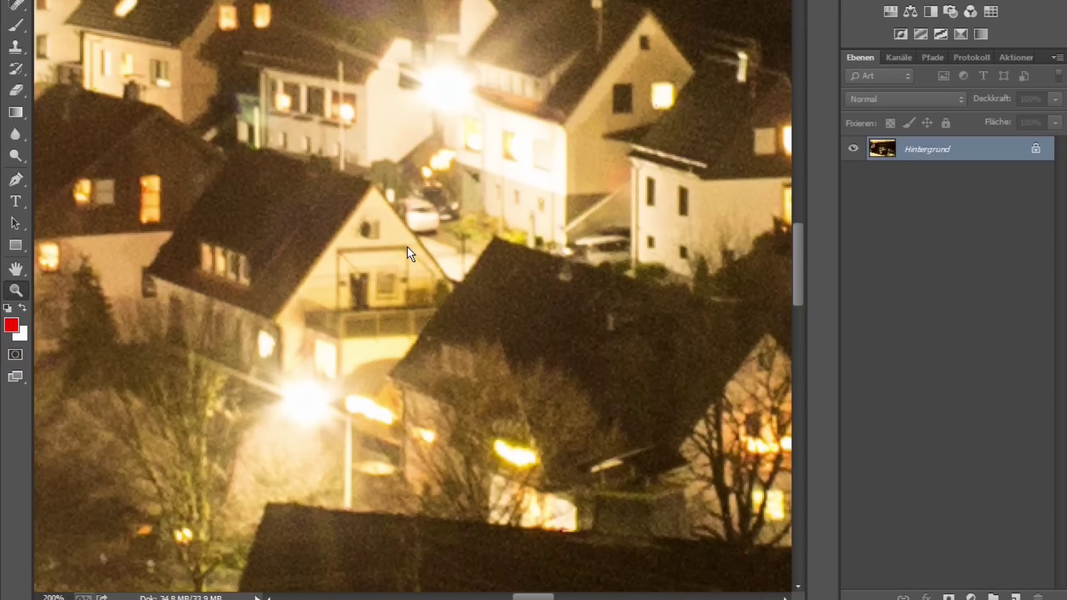
pyautogui.click(17, 270)
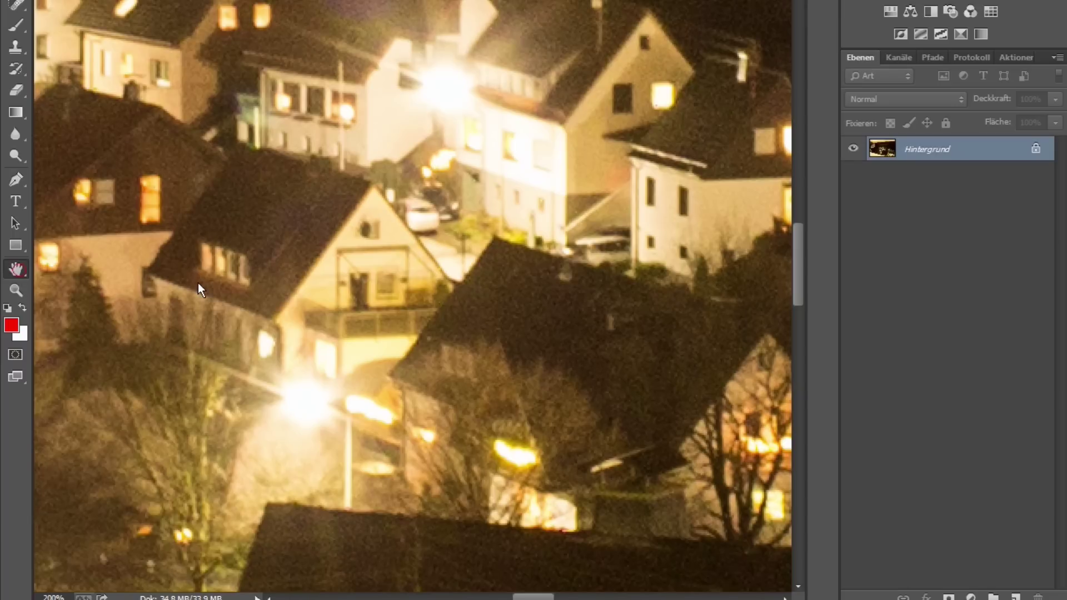
pyautogui.moveTo(528, 285); pyautogui.dragTo(599, 380)
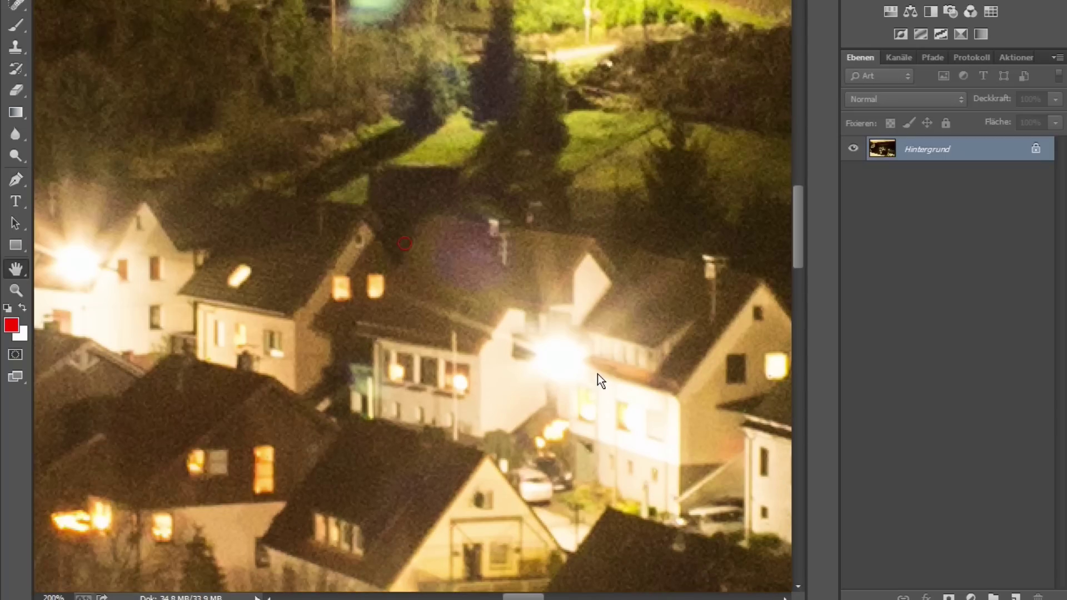
pyautogui.moveTo(35, 170); pyautogui.dragTo(269, 317)
pyautogui.moveTo(450, 298); pyautogui.dragTo(644, 267)
pyautogui.moveTo(604, 233)
pyautogui.mouseDown()
pyautogui.moveTo(509, 172)
pyautogui.moveTo(279, 105)
pyautogui.mouseUp()
pyautogui.moveTo(557, 377); pyautogui.dragTo(258, 184)
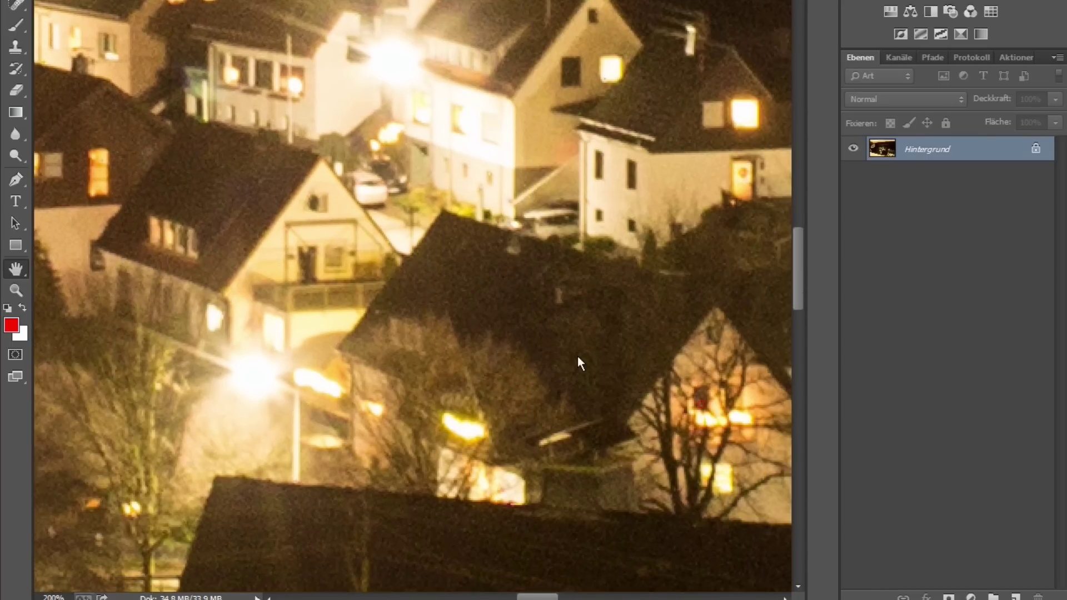
pyautogui.moveTo(578, 359); pyautogui.dragTo(484, 317)
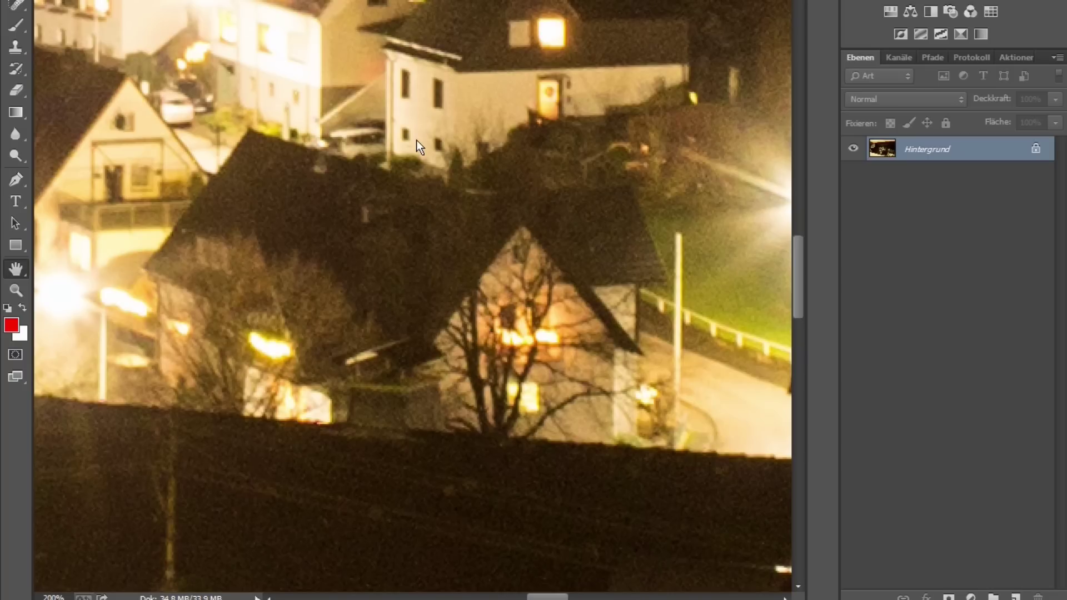
# Close IMG_0035.CR2 without saving the changes and dismiss the Canon EOS 1100D device window
pyautogui.hotkey('ctrl', 'w')
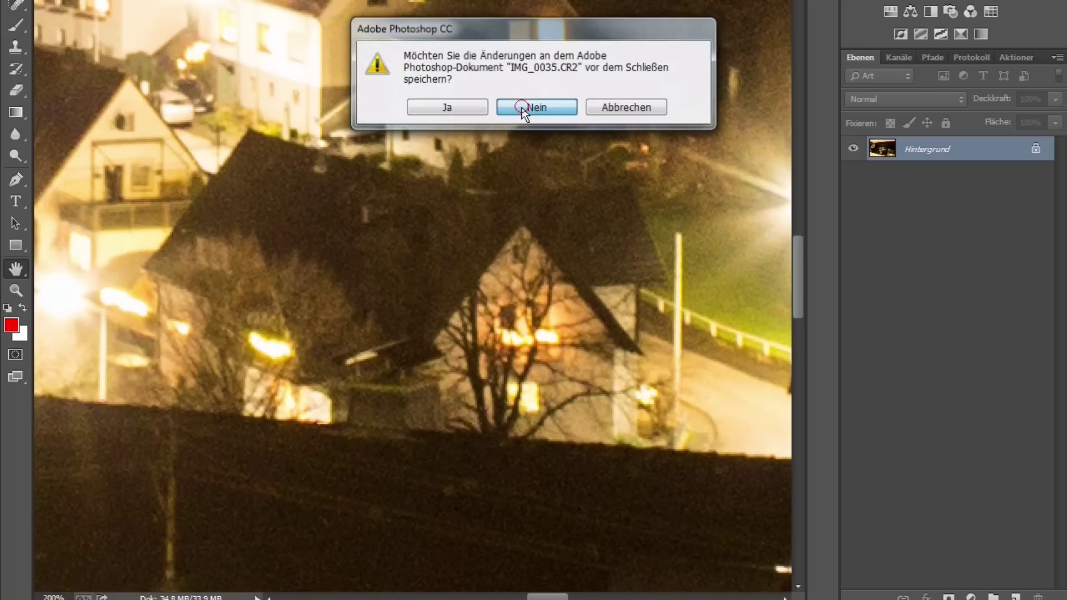
pyautogui.click(530, 106)
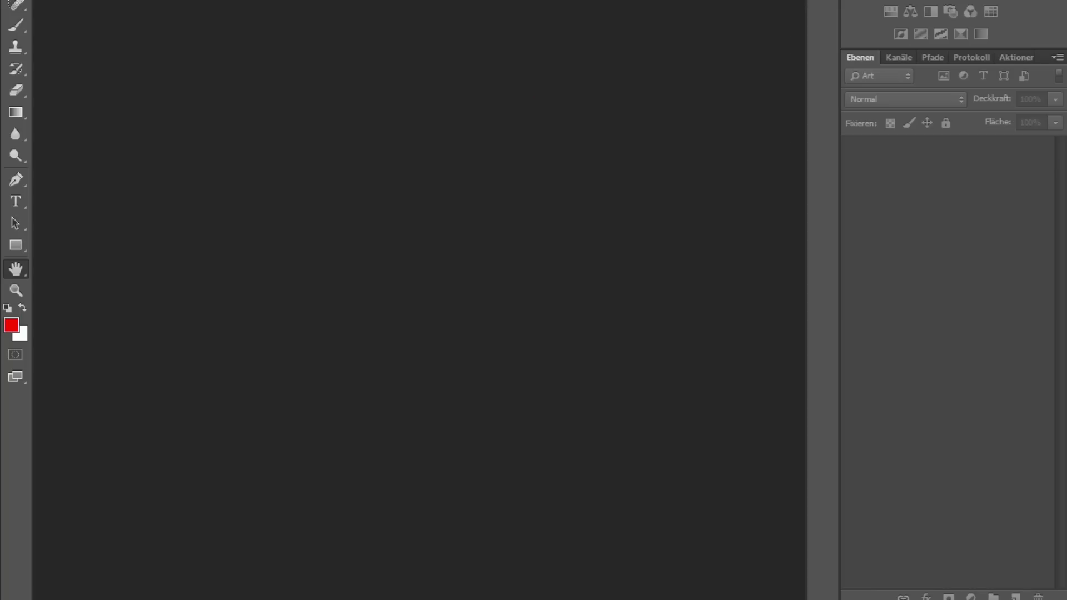
pyautogui.hotkey('ctrl', 'o')
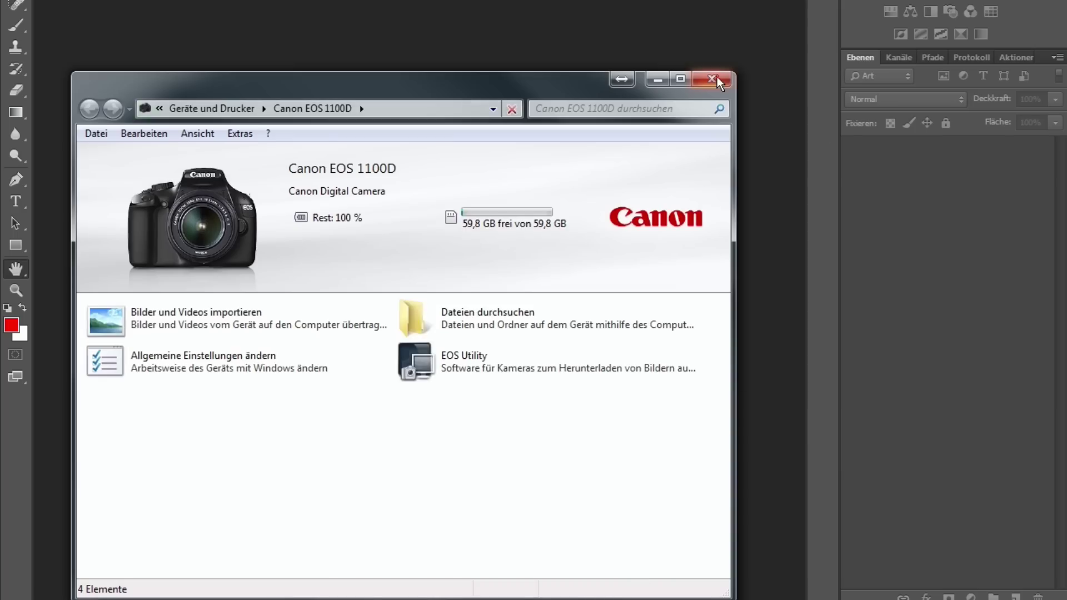
pyautogui.click(715, 78)
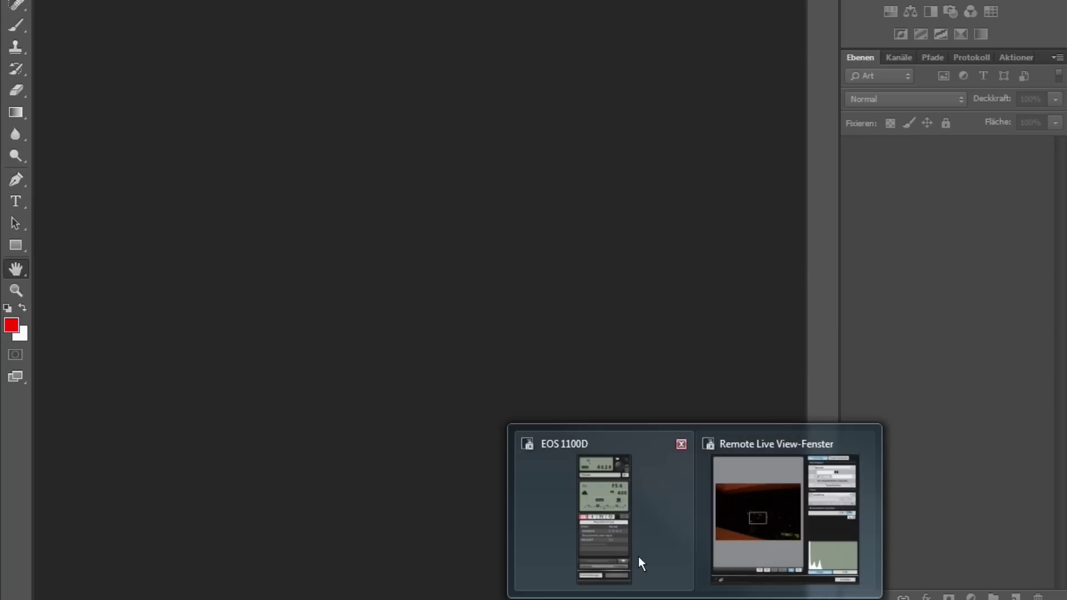
# Switch to EOS Utility and set the camera's ISO to 100
pyautogui.click(638, 557)
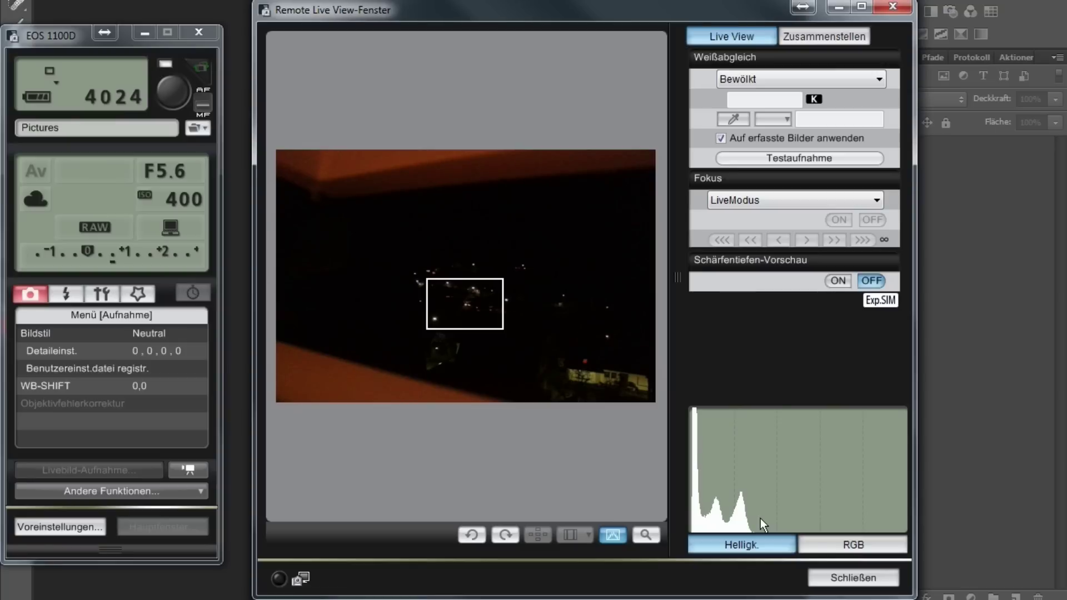
pyautogui.click(178, 200)
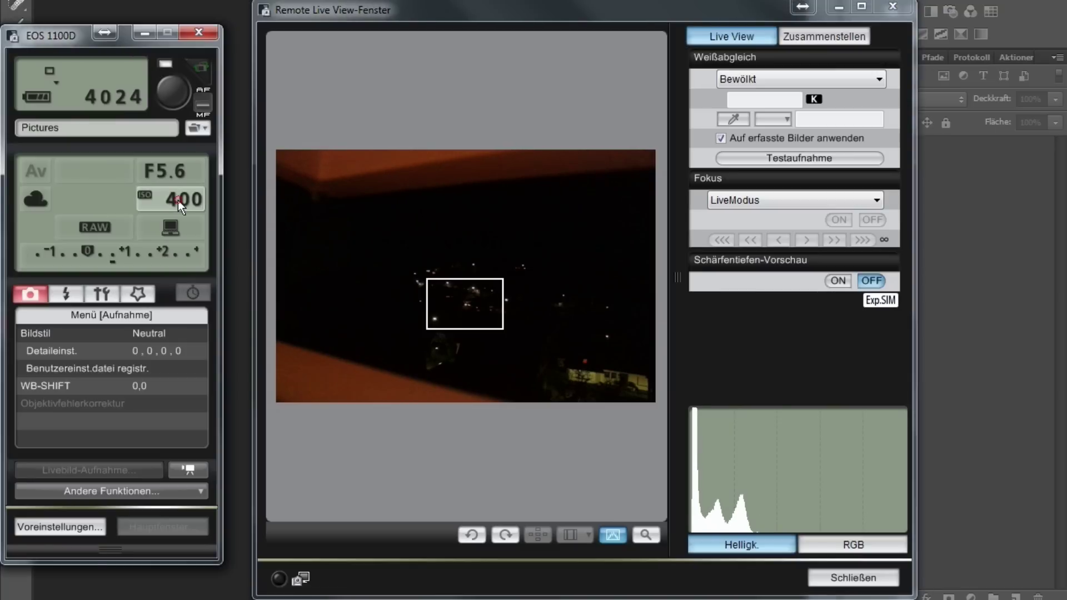
pyautogui.scroll(-2, 177, 201)
pyautogui.scroll(1, 178, 201)
pyautogui.scroll(-1, 177, 201)
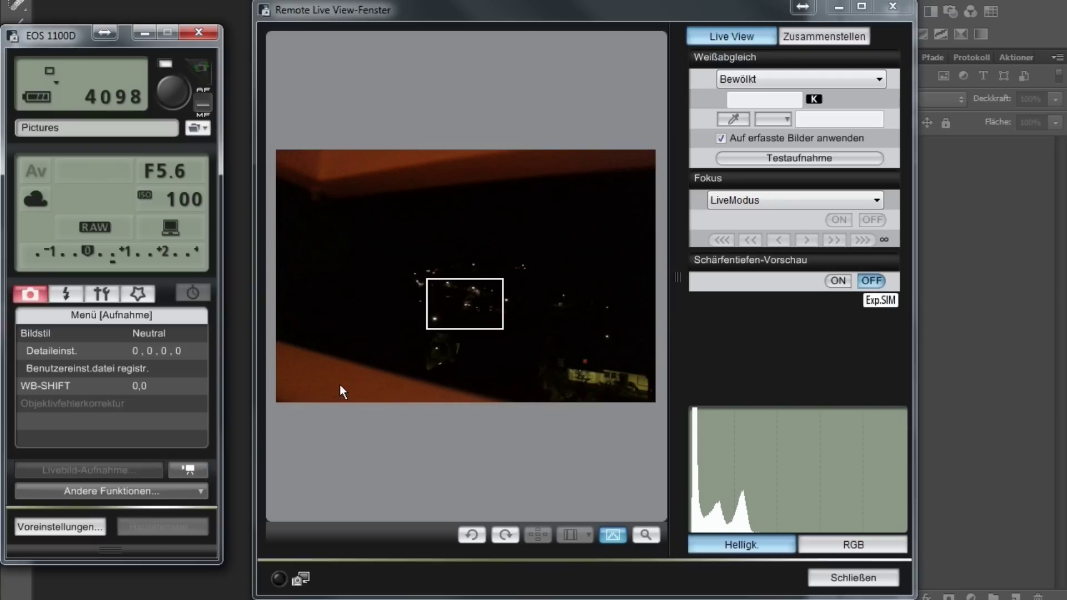
# Take a new test shot and save it as IMG_0036 in the Bilder library
pyautogui.click(789, 160)
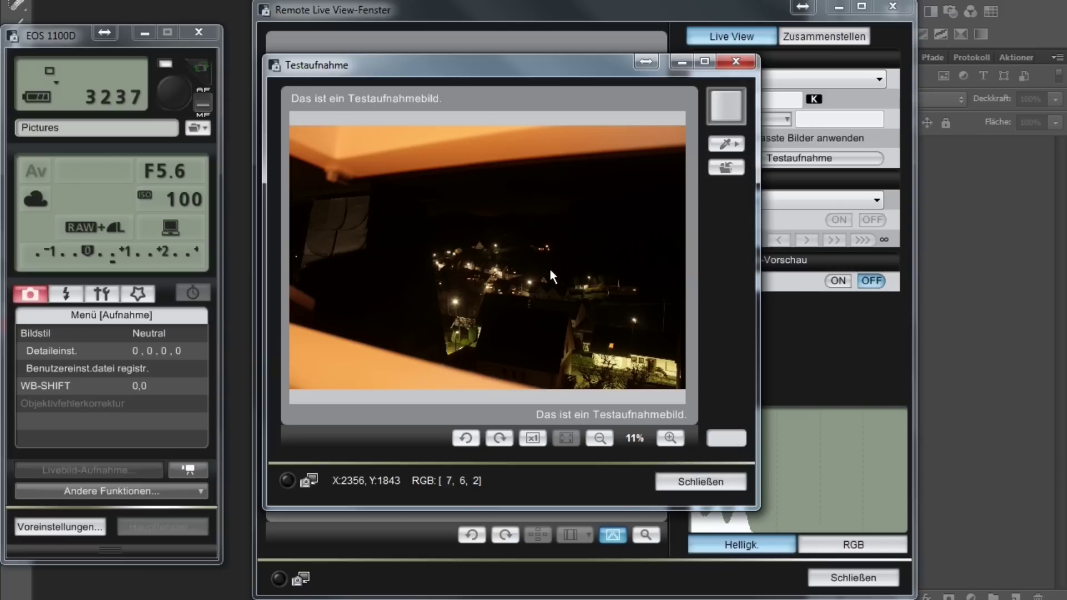
pyautogui.click(721, 171)
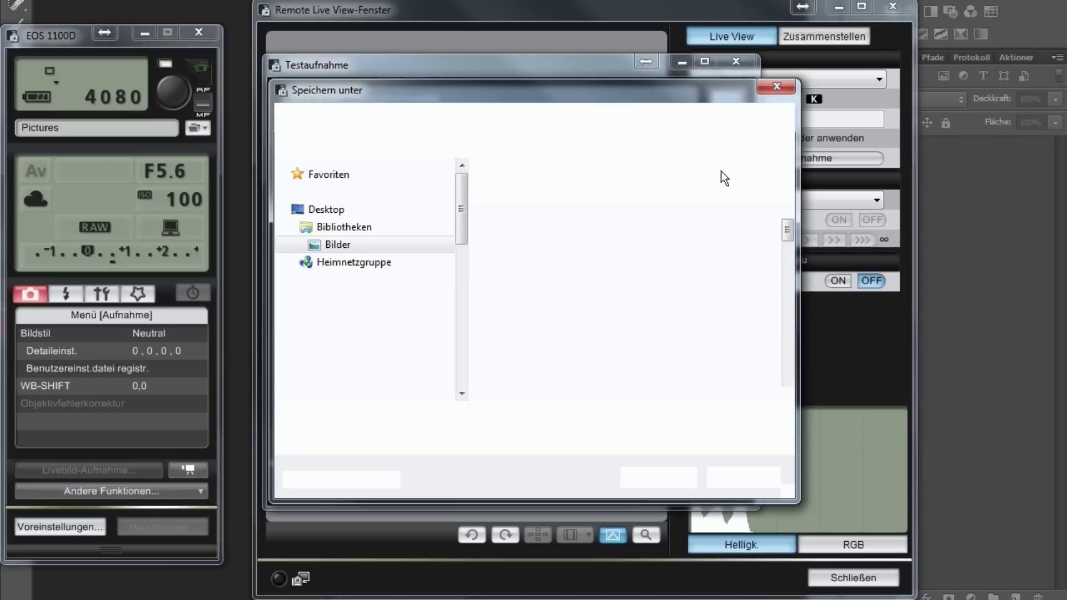
pyautogui.click(665, 475)
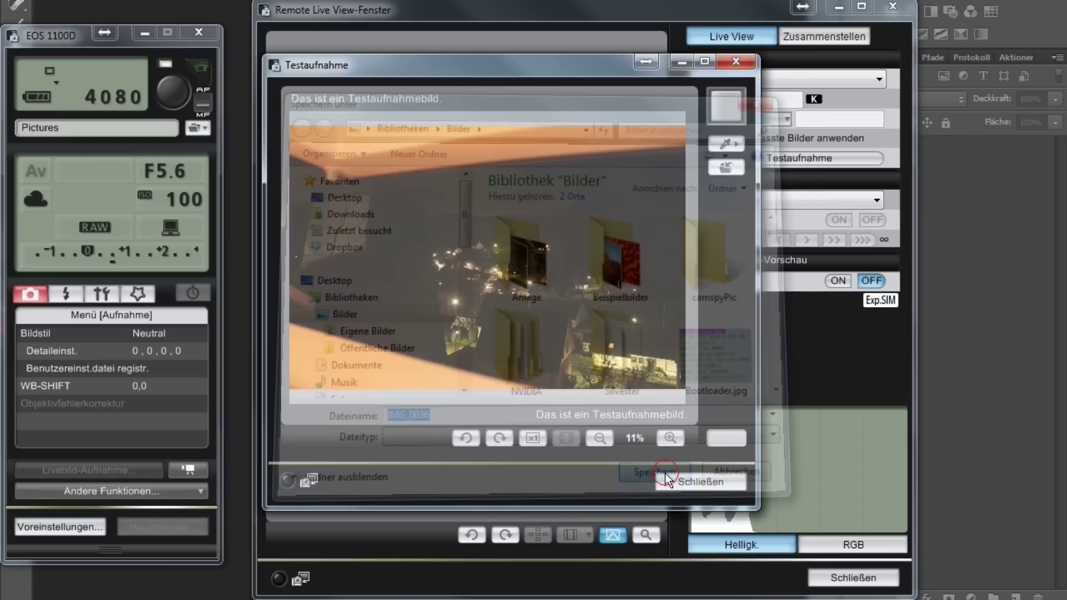
# Save the same test shot to the Desktop as IMG_0036 and close the test shot window
pyautogui.click(731, 167)
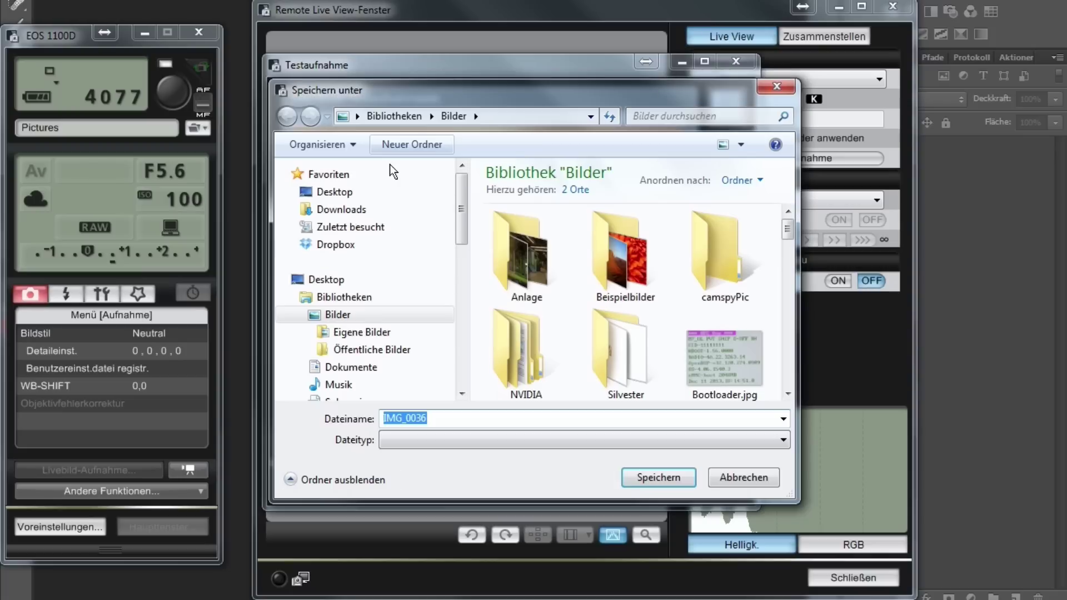
pyautogui.click(336, 192)
pyautogui.click(665, 485)
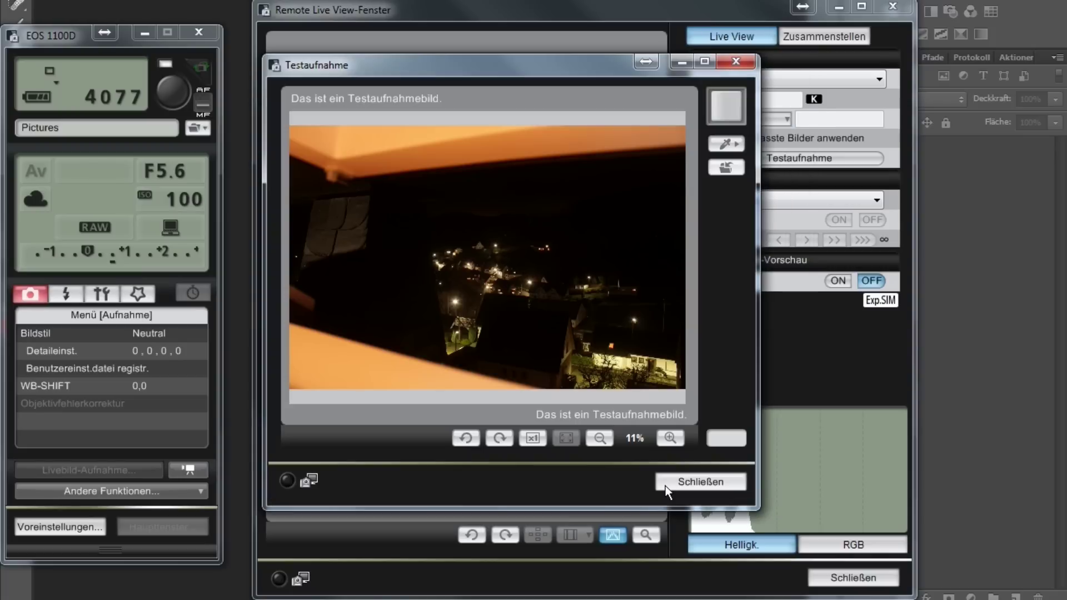
pyautogui.click(666, 485)
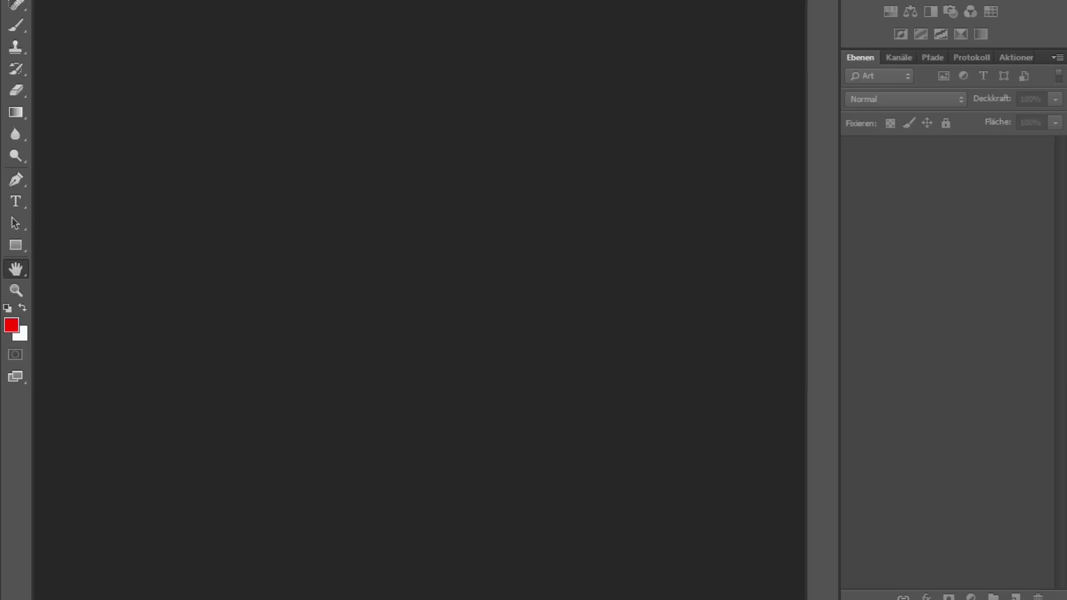
# Switch to Photoshop and open the raw file IMG_0036.CR2 from the Desktop
pyautogui.hotkey('alt', 'd')
pyautogui.press('Escape')
pyautogui.hotkey('ctrl', 'o')
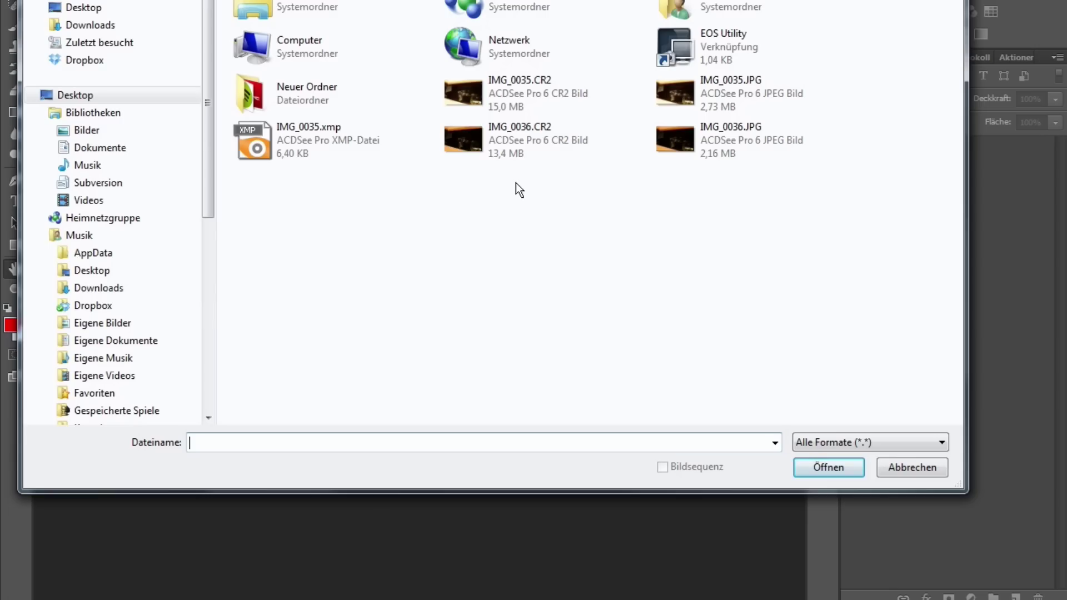
pyautogui.doubleClick(515, 142)
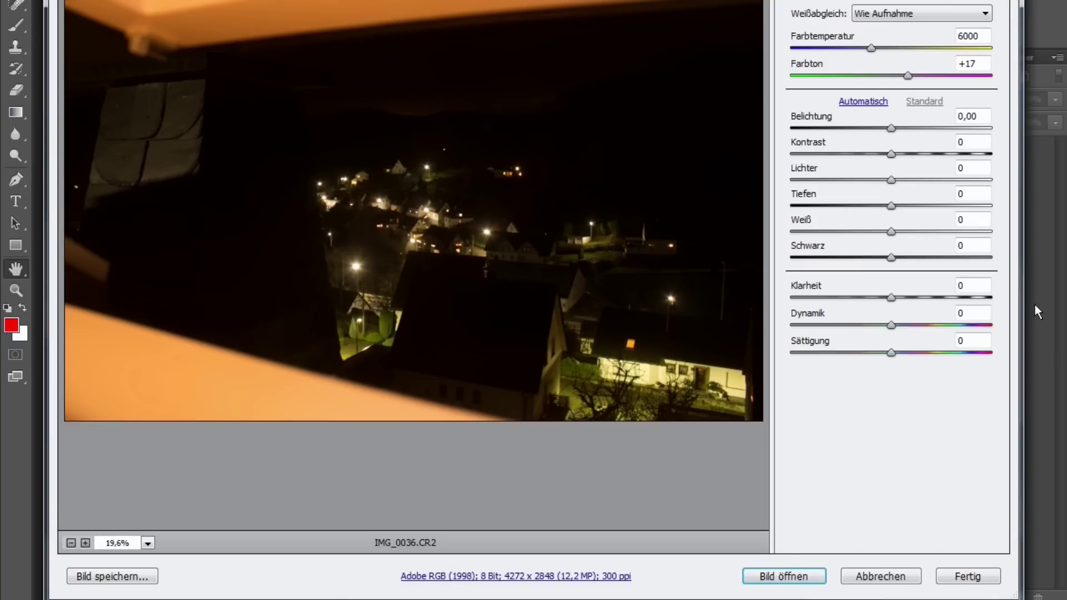
# Set the raw image's clarity (Klarheit) to +38 and its vibrance (Dynamik) to +23
pyautogui.click(935, 298)
pyautogui.moveTo(935, 295); pyautogui.dragTo(928, 297)
pyautogui.click(918, 325)
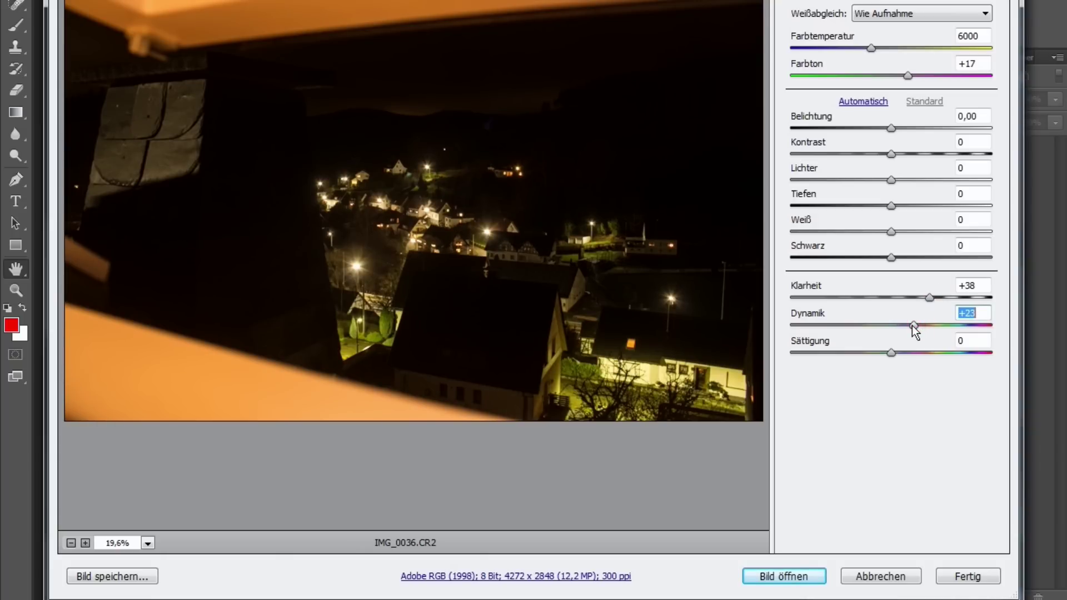
# Open the adjusted raw image as a document, converting its colours to the sRGB working space
pyautogui.click(804, 579)
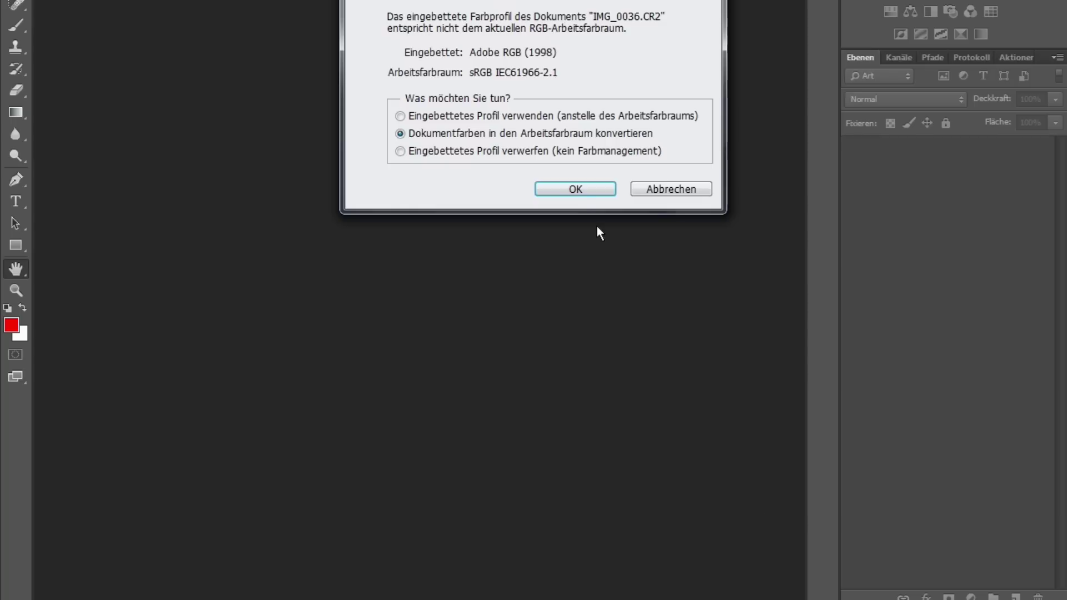
pyautogui.click(578, 190)
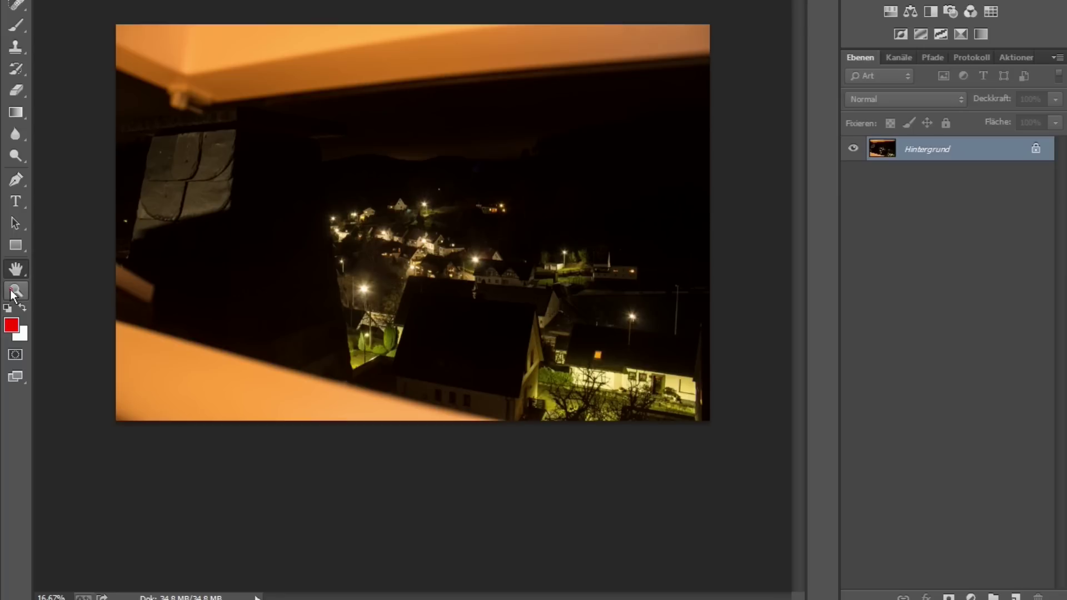
# Zoom to 200% on the village and examine the image quality around the hillside houses and street lamps
pyautogui.click(16, 290)
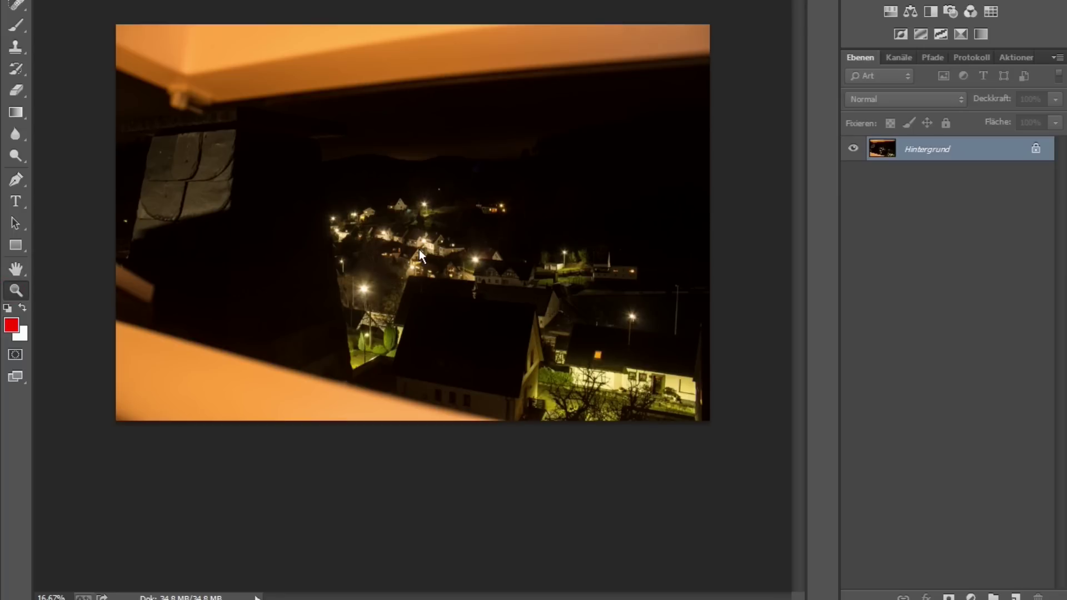
pyautogui.moveTo(426, 253); pyautogui.dragTo(426, 252)
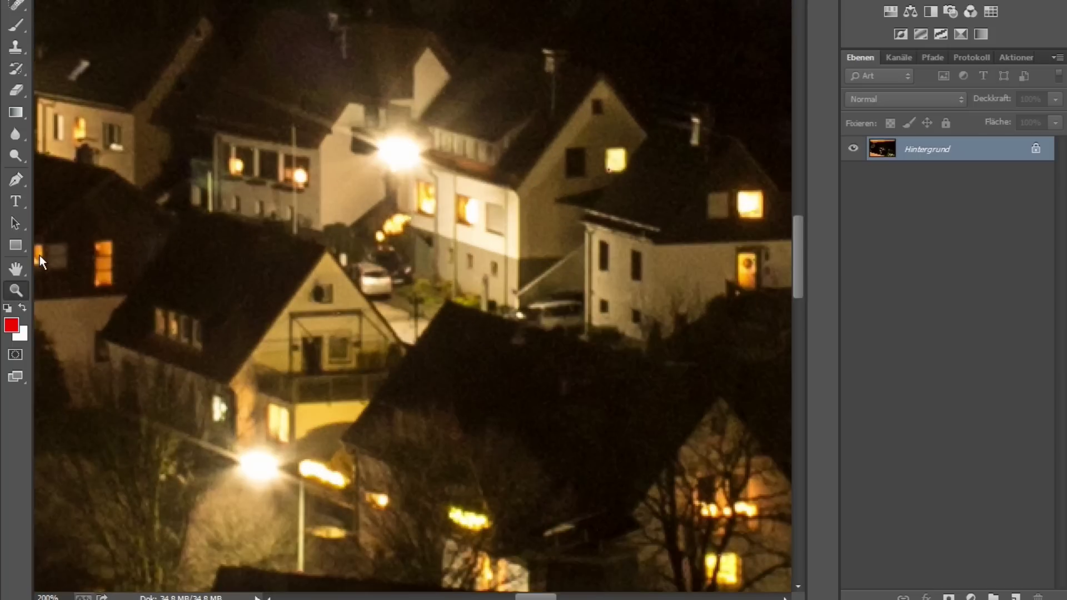
pyautogui.moveTo(317, 214); pyautogui.dragTo(551, 233)
pyautogui.moveTo(471, 232); pyautogui.dragTo(274, 419)
pyautogui.moveTo(281, 192); pyautogui.dragTo(637, 329)
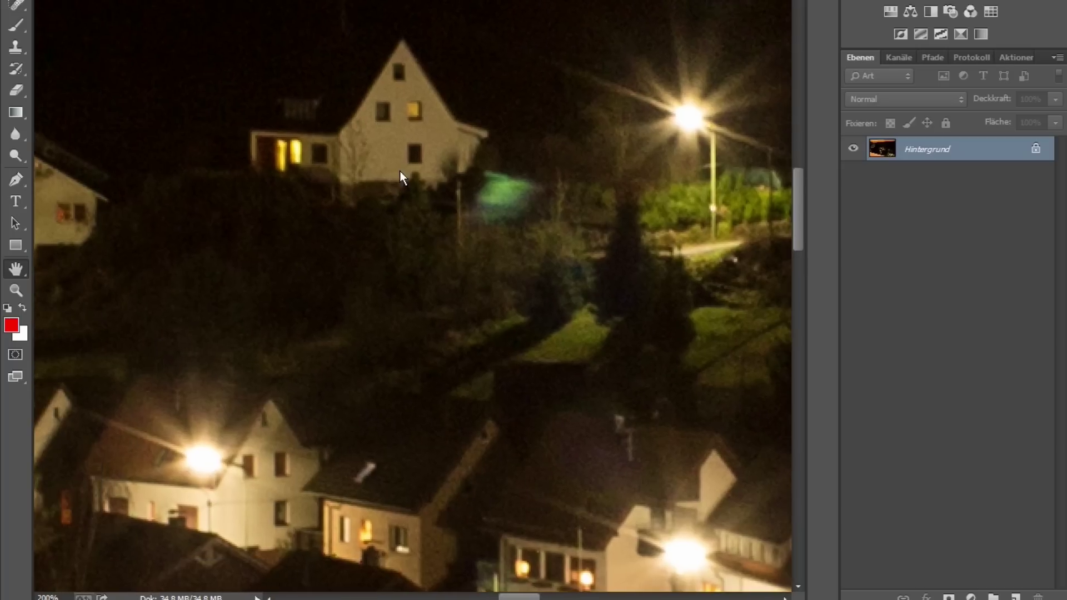
pyautogui.moveTo(388, 123); pyautogui.dragTo(472, 95)
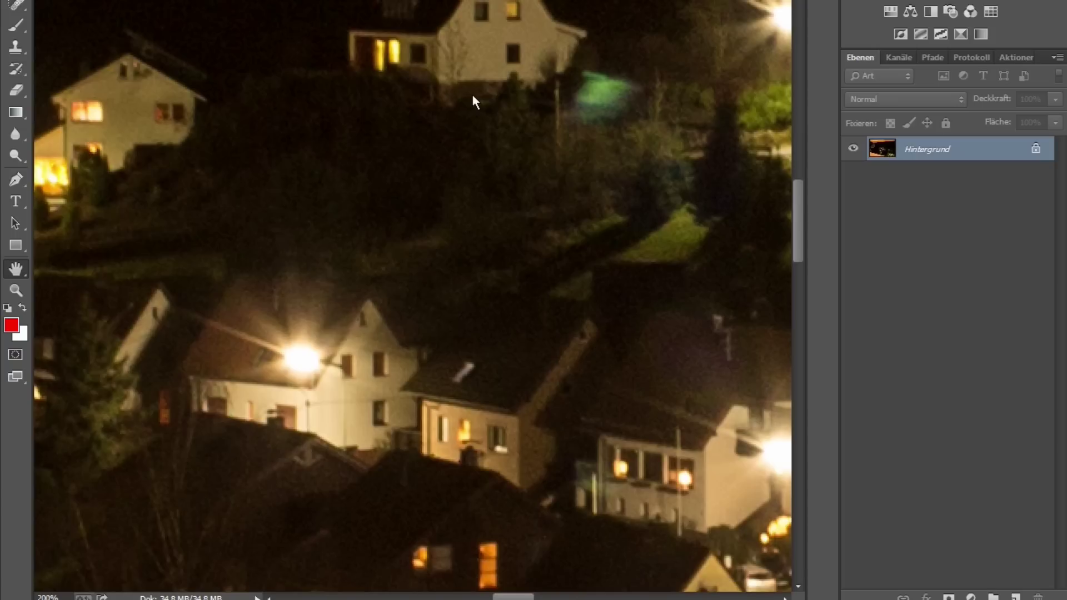
pyautogui.moveTo(484, 396); pyautogui.dragTo(337, 236)
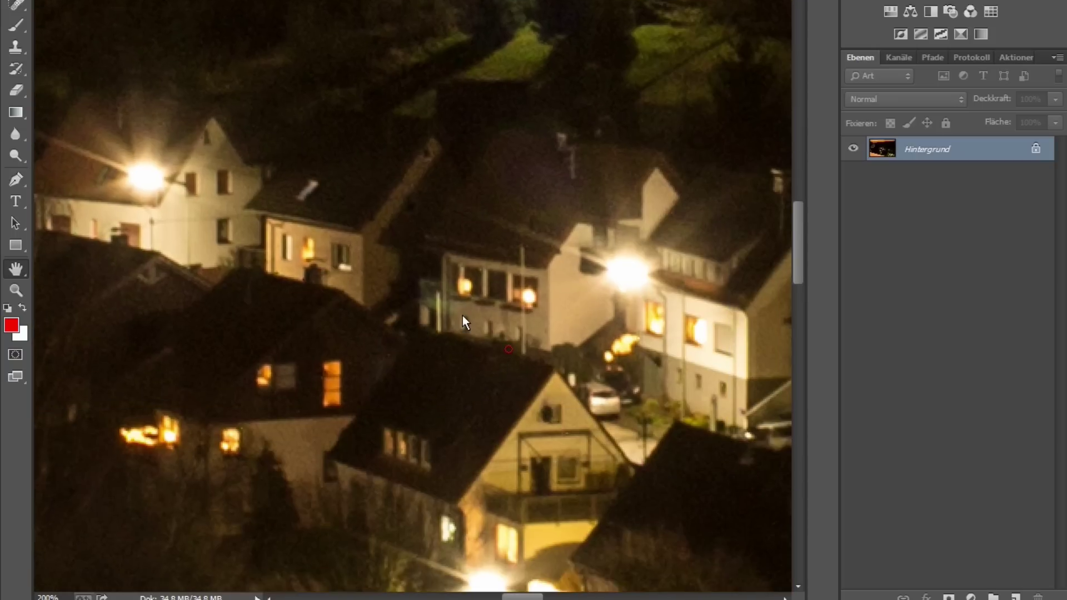
# Examine the half-timbered house, the lamp-lit garages and the dark roofs at 200%, and fit the whole image in view
pyautogui.moveTo(507, 350); pyautogui.dragTo(132, 172)
pyautogui.moveTo(761, 427); pyautogui.dragTo(389, 327)
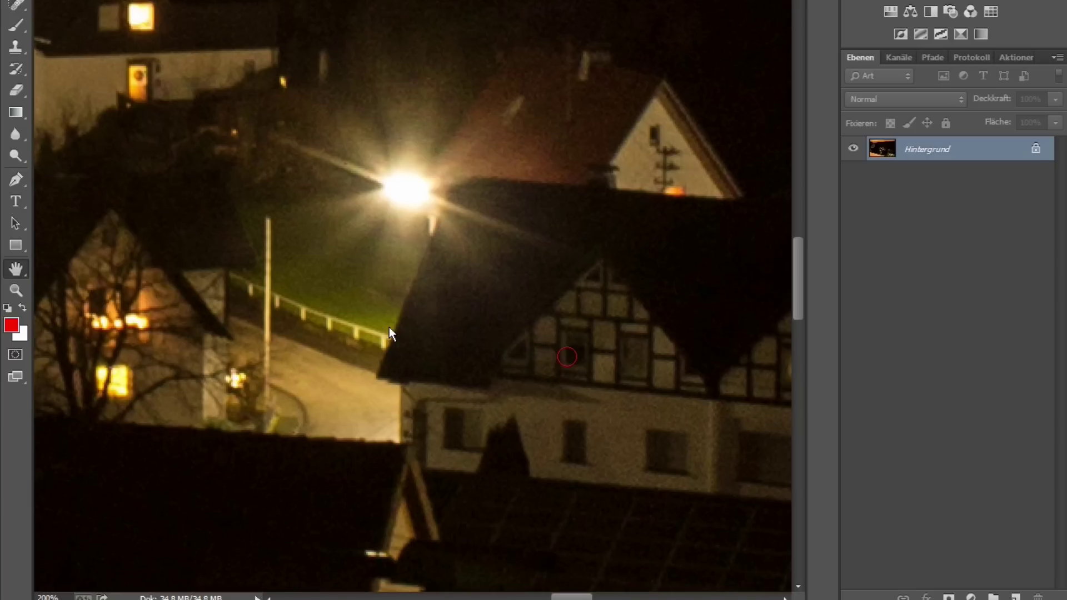
pyautogui.moveTo(525, 416); pyautogui.dragTo(282, 314)
pyautogui.moveTo(559, 424); pyautogui.dragTo(362, 469)
pyautogui.moveTo(500, 443); pyautogui.dragTo(443, 437)
pyautogui.moveTo(656, 589); pyautogui.dragTo(511, 431)
pyautogui.moveTo(604, 439); pyautogui.dragTo(509, 432)
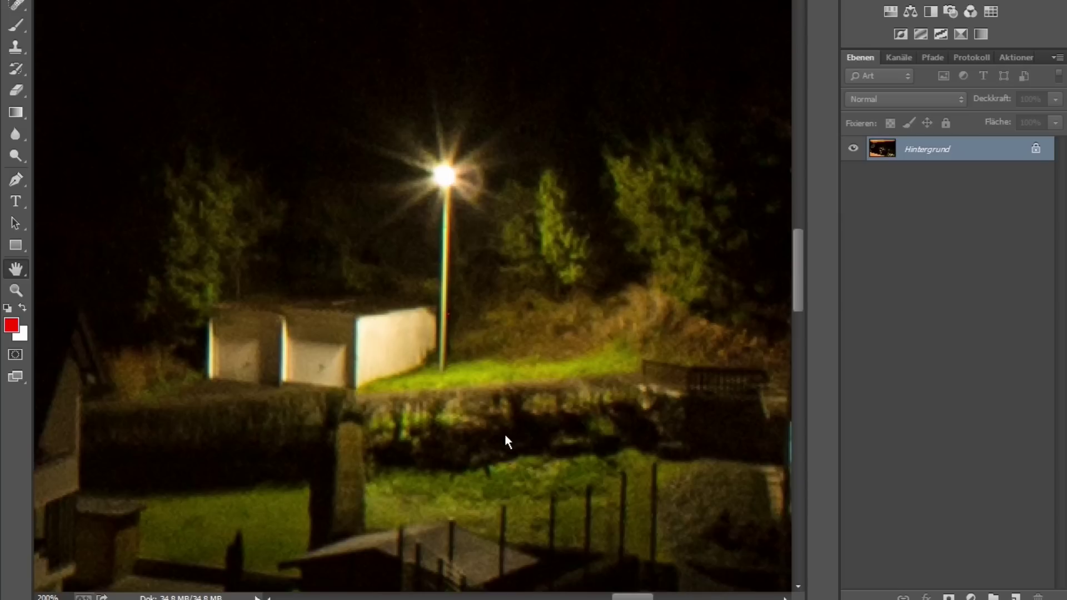
pyautogui.moveTo(504, 434); pyautogui.dragTo(506, 338)
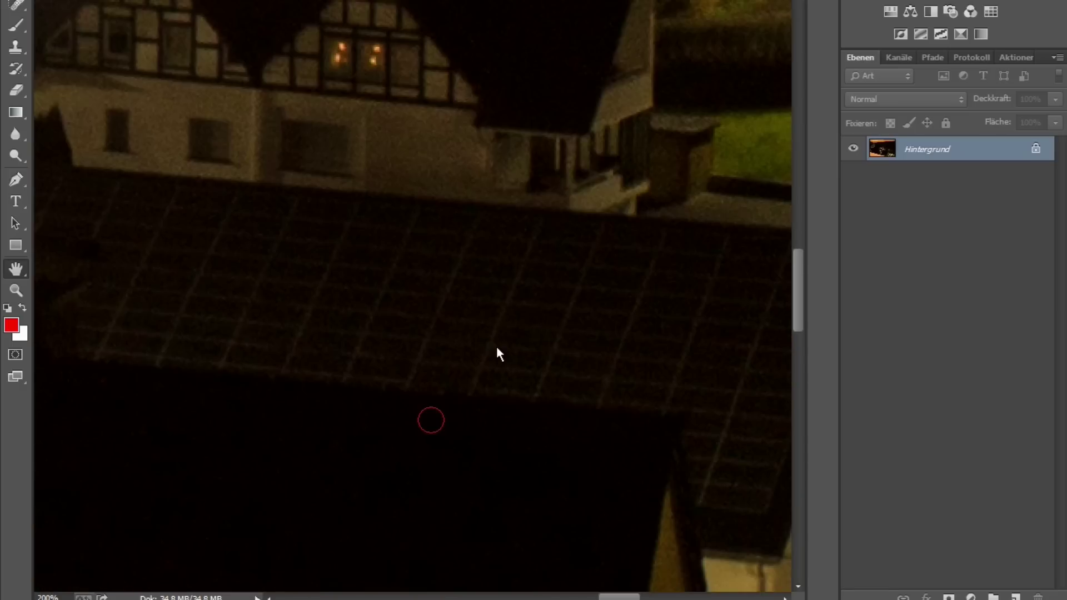
pyautogui.hotkey('ctrl', '0')
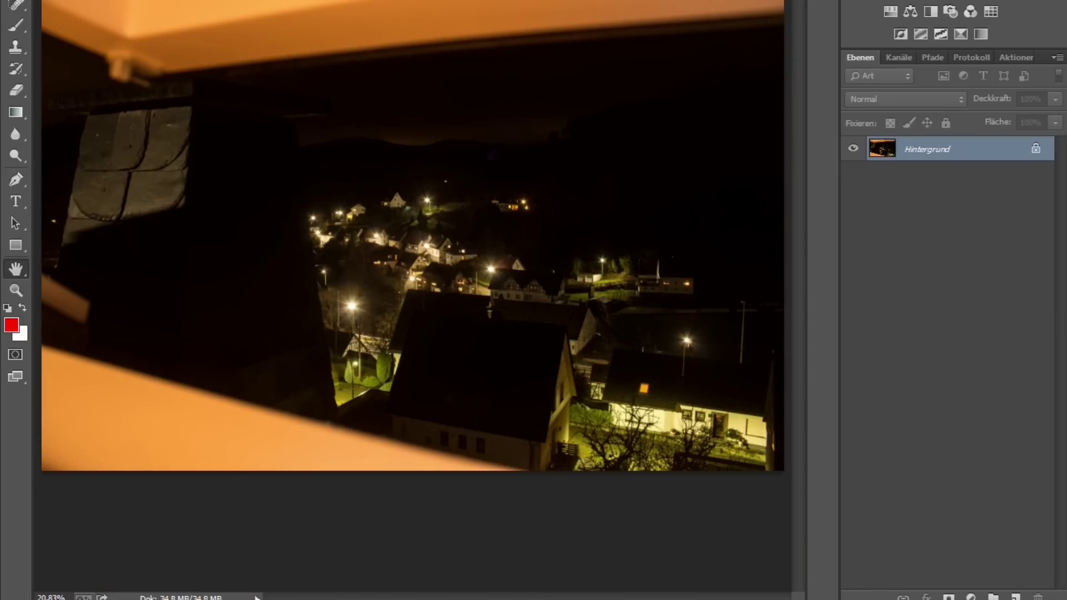